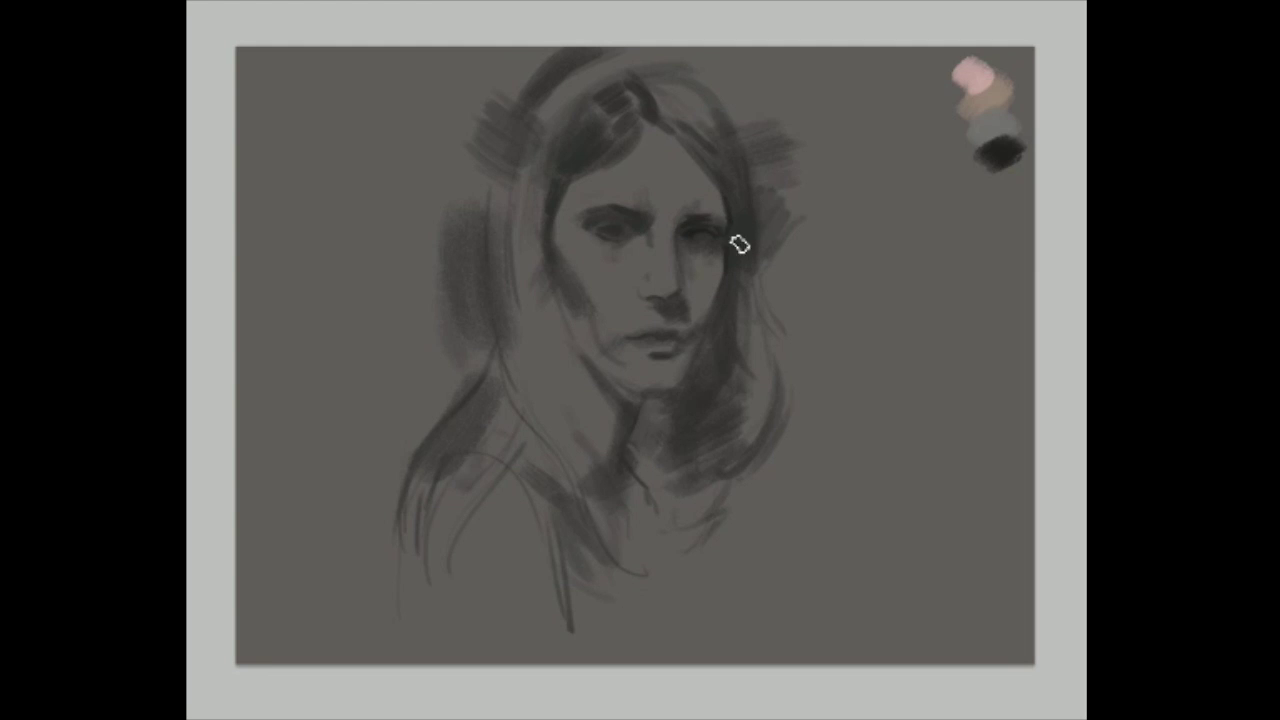
Darken the hair beside the far eye, the outline of the crown and the hairline along the forehead
{"action": "mouse_move", "coordinate": [706, 235]}
{"action": "left_mouse_down"}
{"action": "mouse_move", "coordinate": [772, 238]}
{"action": "mouse_move", "coordinate": [749, 237]}
{"action": "left_mouse_up"}
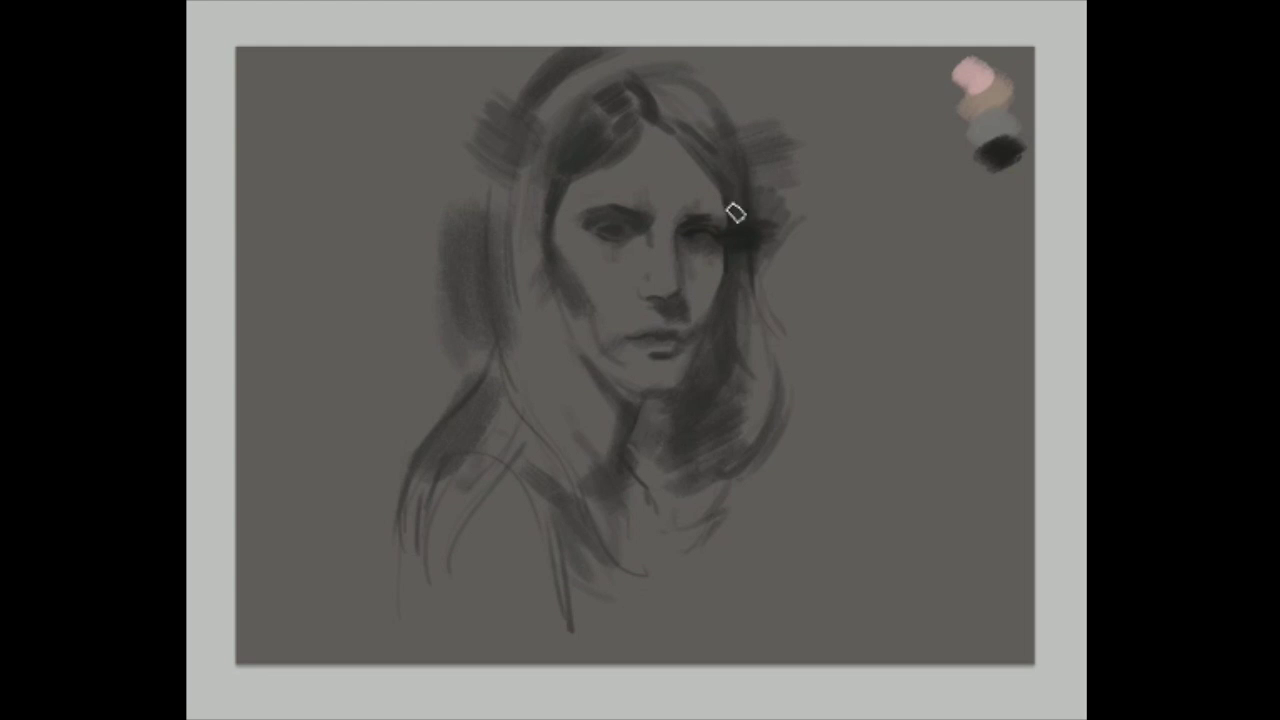
{"action": "mouse_move", "coordinate": [662, 68]}
{"action": "left_mouse_down"}
{"action": "mouse_move", "coordinate": [587, 95]}
{"action": "mouse_move", "coordinate": [593, 73]}
{"action": "mouse_move", "coordinate": [684, 62]}
{"action": "mouse_move", "coordinate": [660, 74]}
{"action": "mouse_move", "coordinate": [686, 43]}
{"action": "mouse_move", "coordinate": [729, 74]}
{"action": "left_mouse_up"}
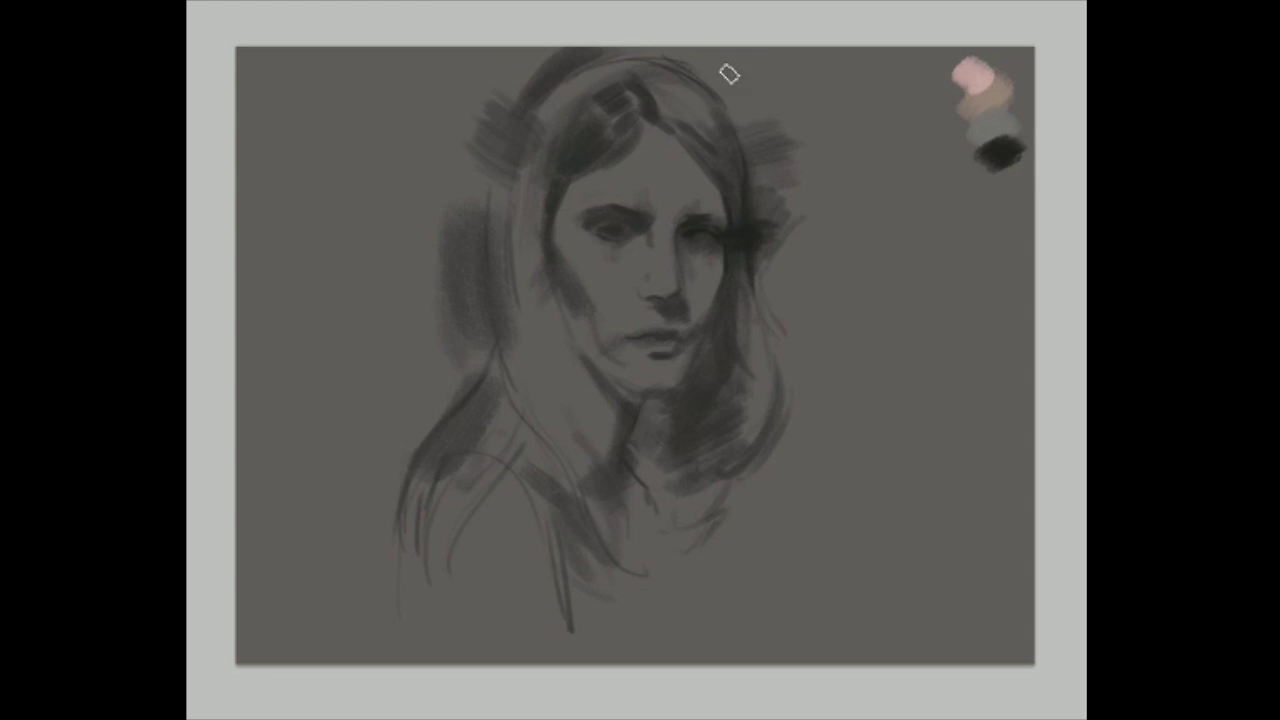
{"action": "mouse_move", "coordinate": [686, 149]}
{"action": "left_mouse_down"}
{"action": "mouse_move", "coordinate": [736, 223]}
{"action": "mouse_move", "coordinate": [726, 205]}
{"action": "mouse_move", "coordinate": [746, 128]}
{"action": "left_mouse_up"}
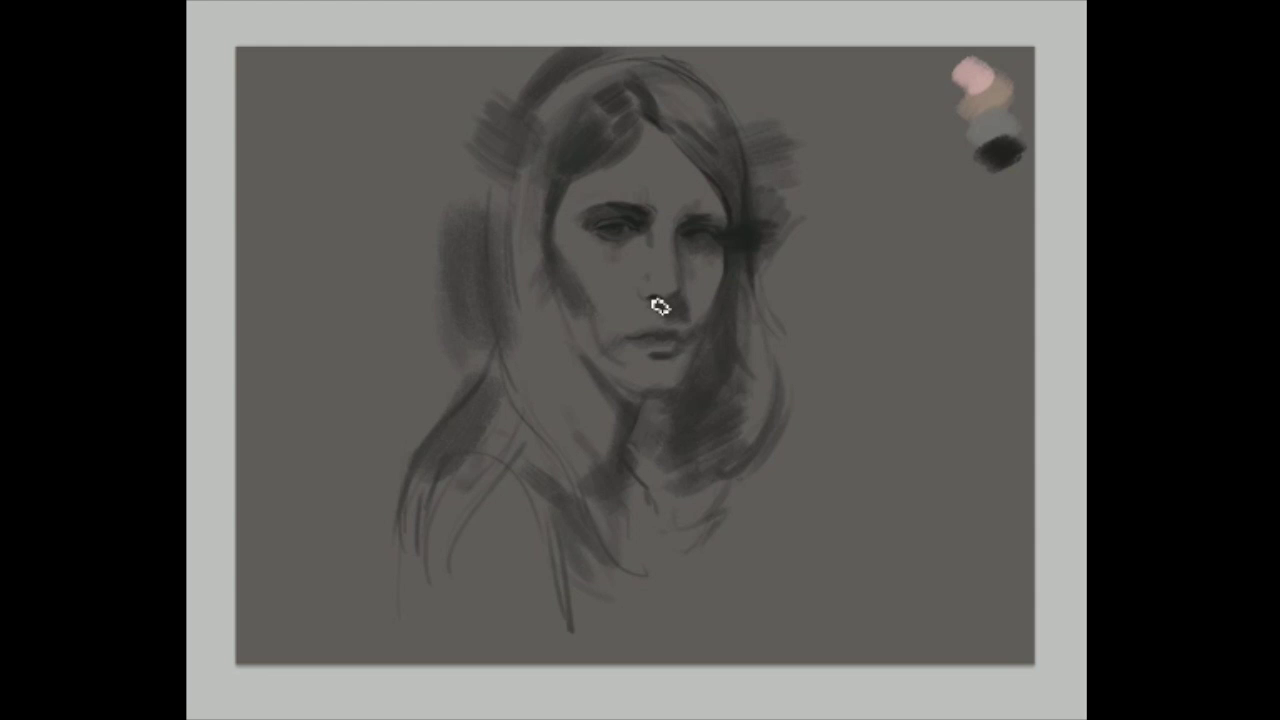
Deepen the shadow beneath the nose, and lasso the portrait's lower part to shift it slightly upward
{"action": "left_click_drag", "start_coordinate": [660, 303], "coordinate": [688, 324]}
{"action": "left_click_drag", "start_coordinate": [665, 302], "coordinate": [687, 308]}
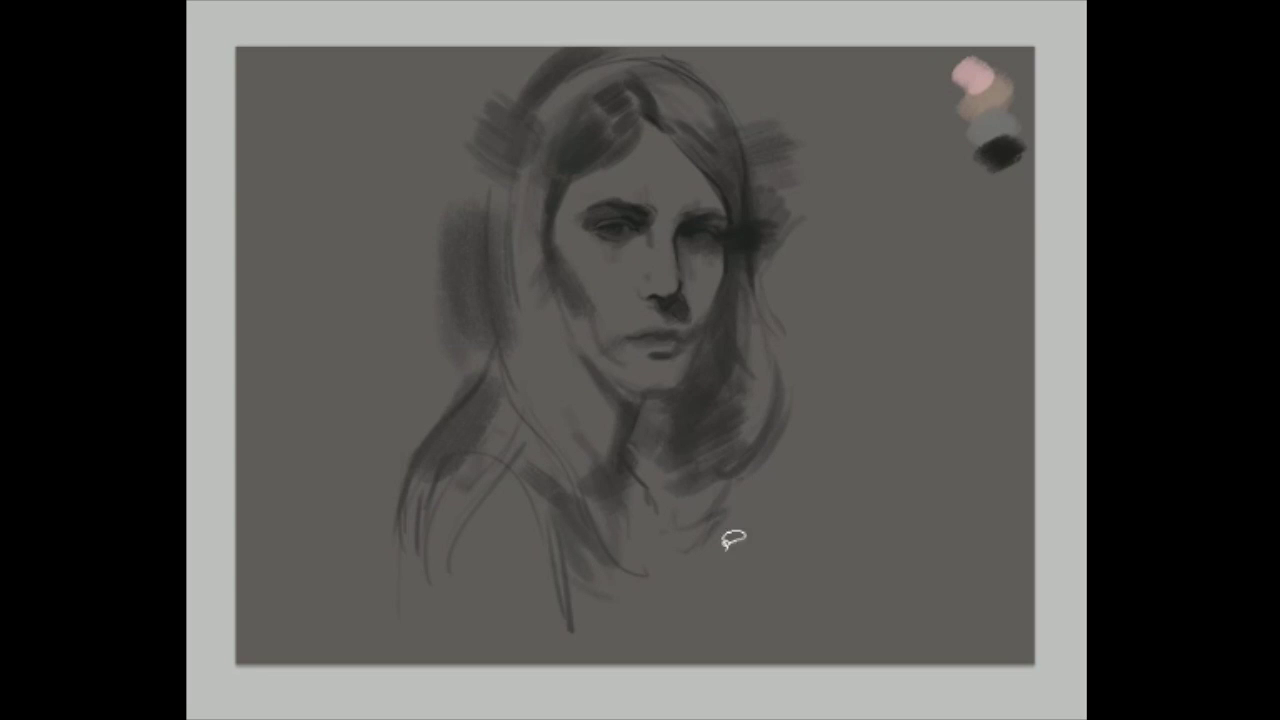
{"action": "mouse_move", "coordinate": [733, 540]}
{"action": "left_mouse_down"}
{"action": "mouse_move", "coordinate": [749, 320]}
{"action": "mouse_move", "coordinate": [691, 320]}
{"action": "mouse_move", "coordinate": [563, 366]}
{"action": "mouse_move", "coordinate": [571, 649]}
{"action": "mouse_move", "coordinate": [733, 540]}
{"action": "left_mouse_up"}
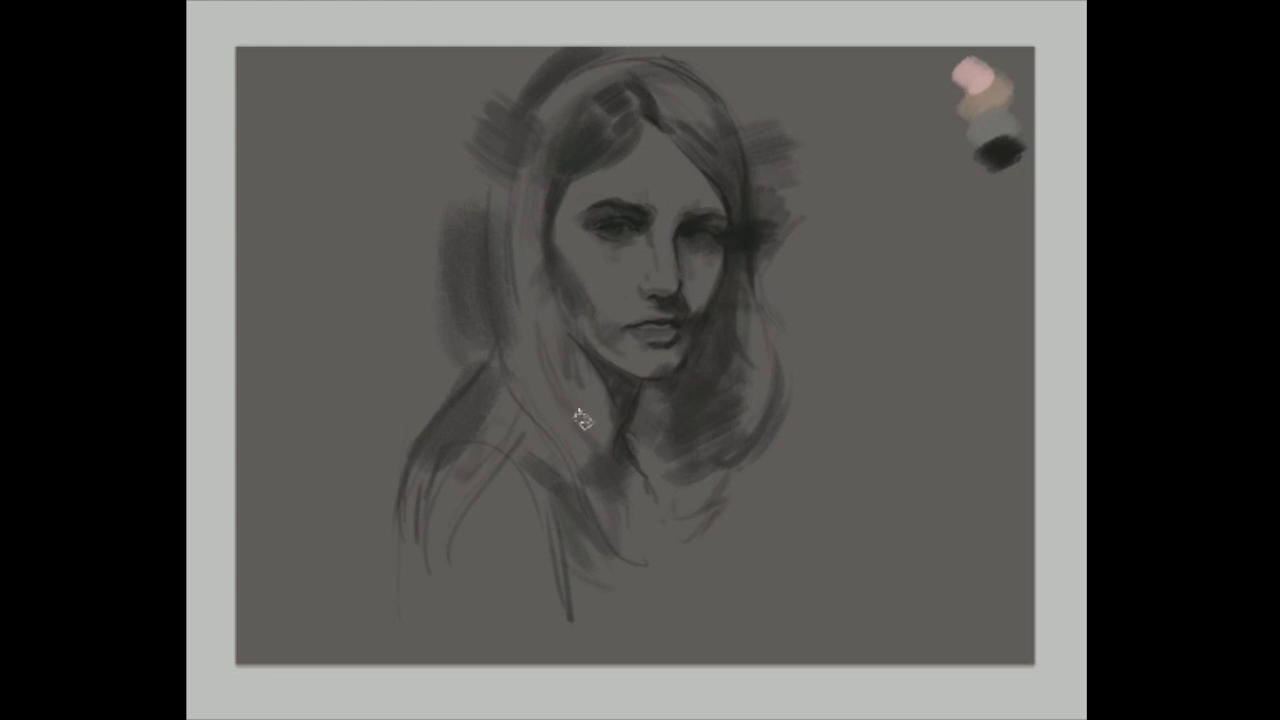
Paint dark strands into the long hair beside the near cheek, defining its inner edge along the face and its outer contour
{"action": "left_click_drag", "start_coordinate": [512, 280], "coordinate": [566, 400]}
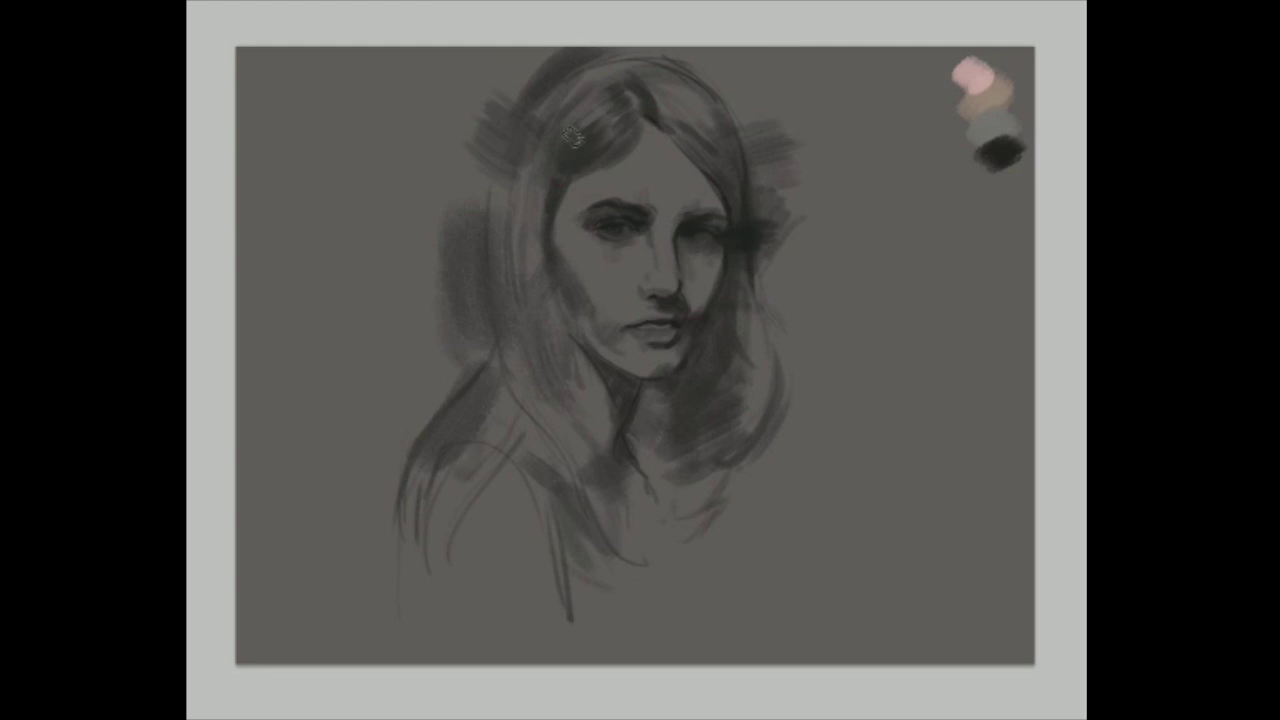
{"action": "mouse_move", "coordinate": [553, 158]}
{"action": "left_mouse_down"}
{"action": "mouse_move", "coordinate": [548, 298]}
{"action": "mouse_move", "coordinate": [543, 272]}
{"action": "left_mouse_up"}
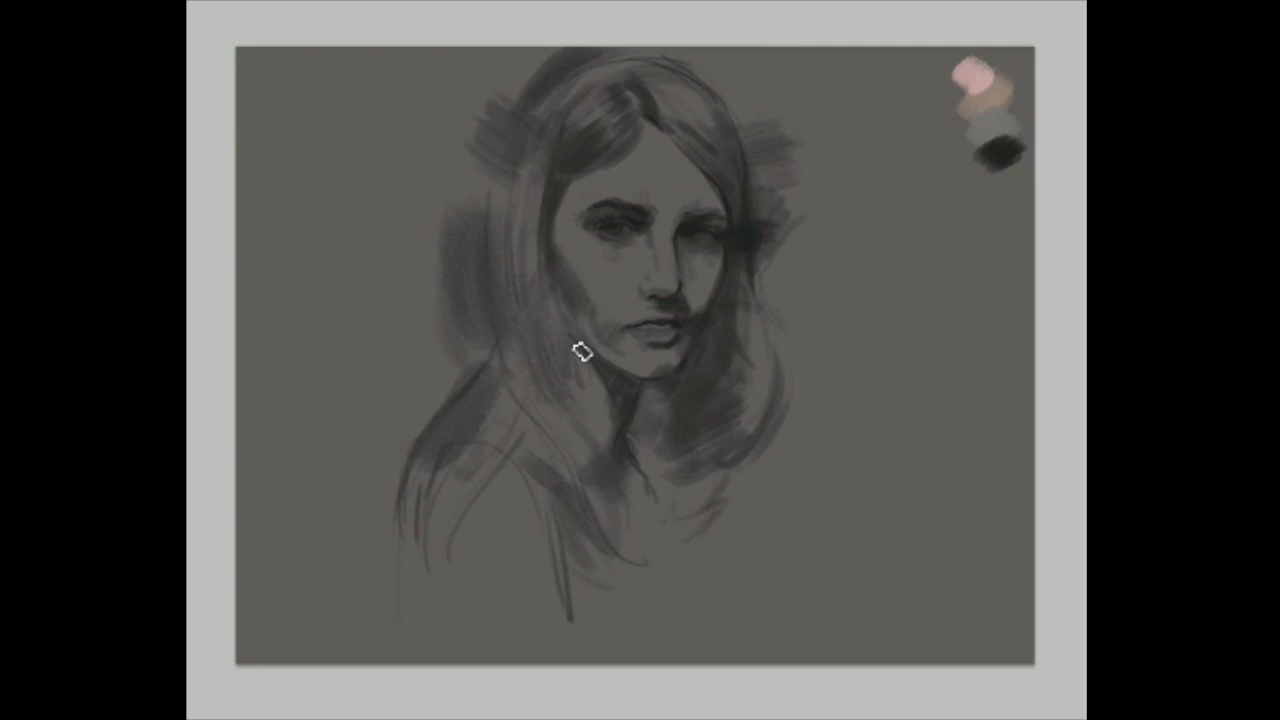
{"action": "left_click_drag", "start_coordinate": [547, 180], "coordinate": [561, 299]}
{"action": "left_click_drag", "start_coordinate": [548, 175], "coordinate": [551, 266]}
{"action": "left_click_drag", "start_coordinate": [560, 163], "coordinate": [571, 360]}
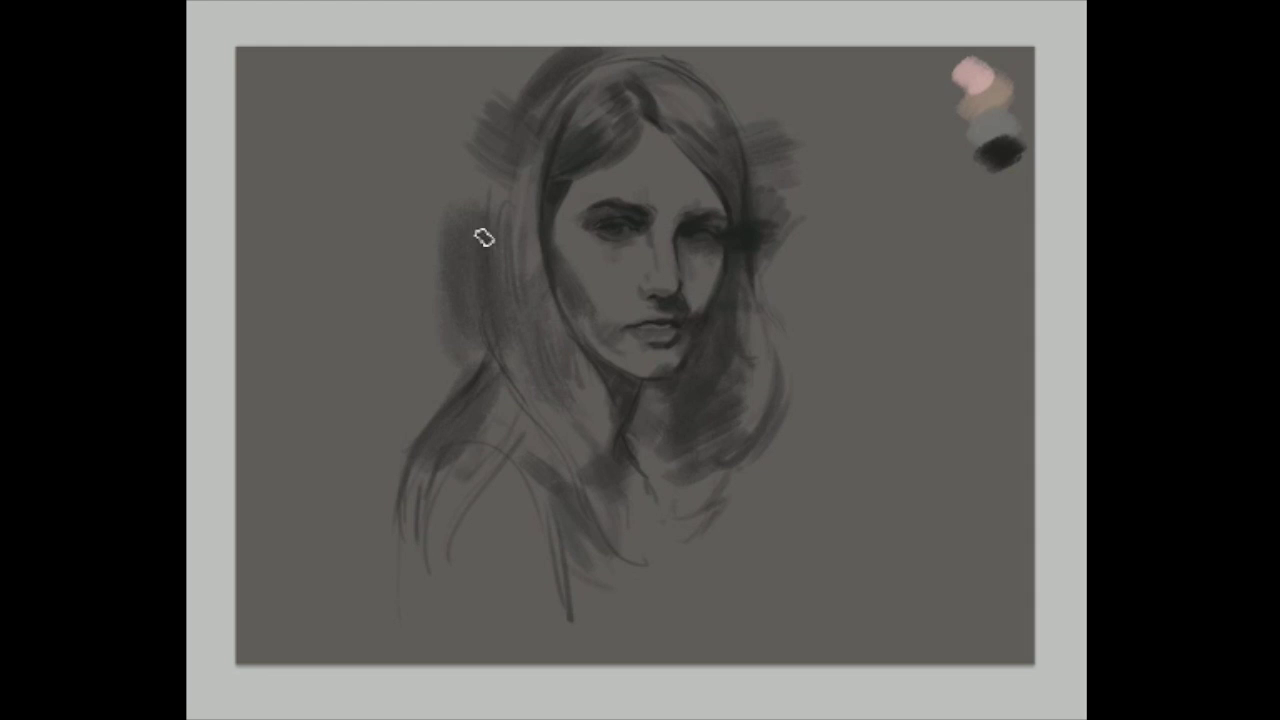
{"action": "left_click_drag", "start_coordinate": [484, 292], "coordinate": [519, 400]}
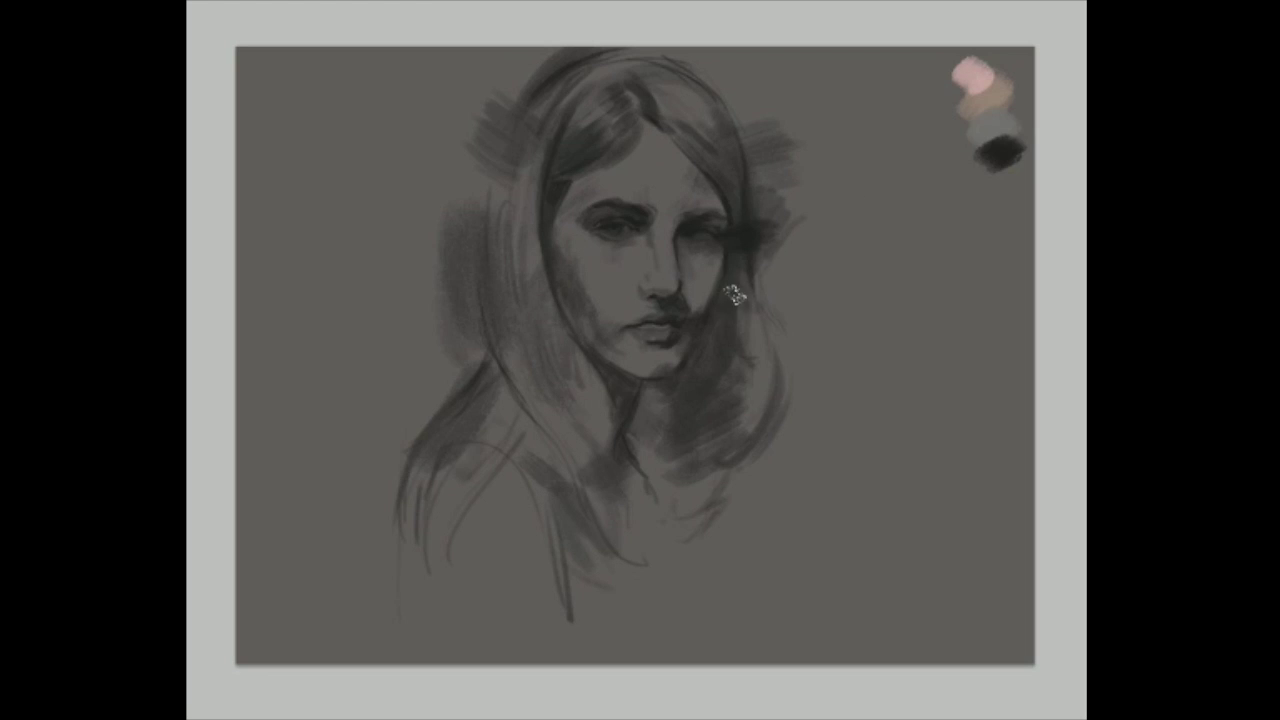
Deepen the shadows along the jaw, beside the neck and in the hair on the far side of the face
{"action": "left_click_drag", "start_coordinate": [576, 334], "coordinate": [594, 357]}
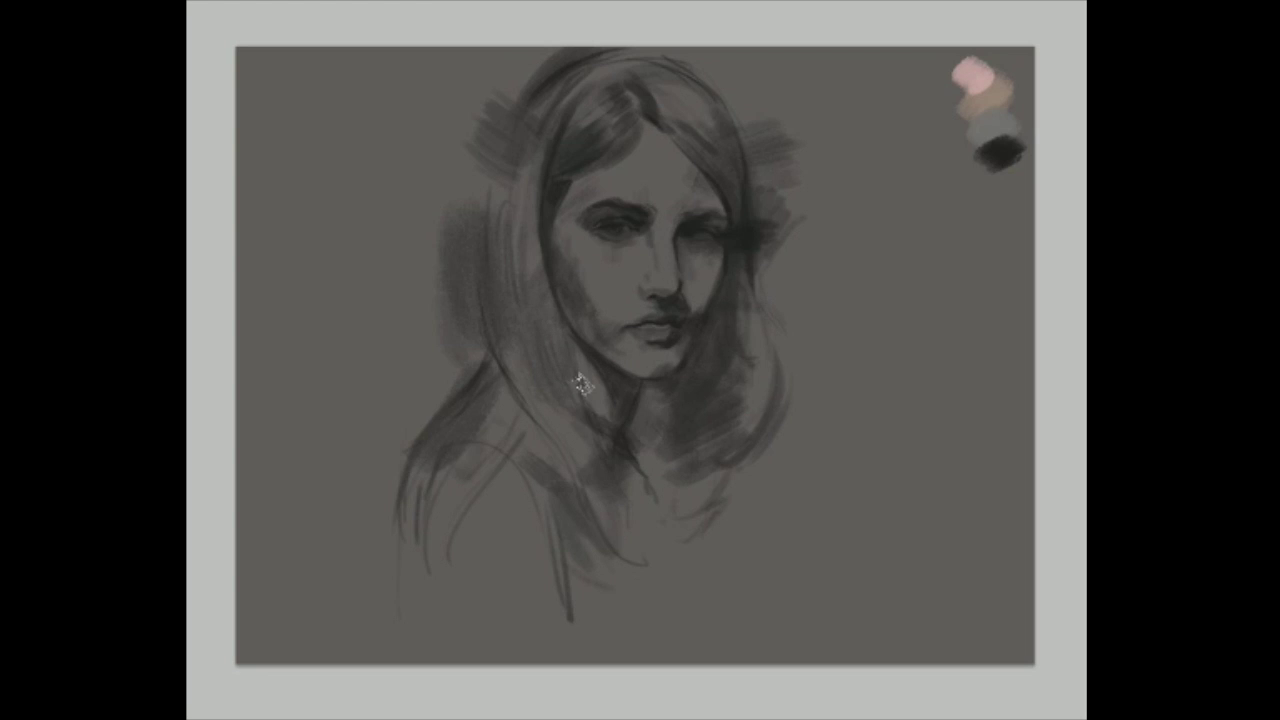
{"action": "left_click_drag", "start_coordinate": [684, 392], "coordinate": [664, 456]}
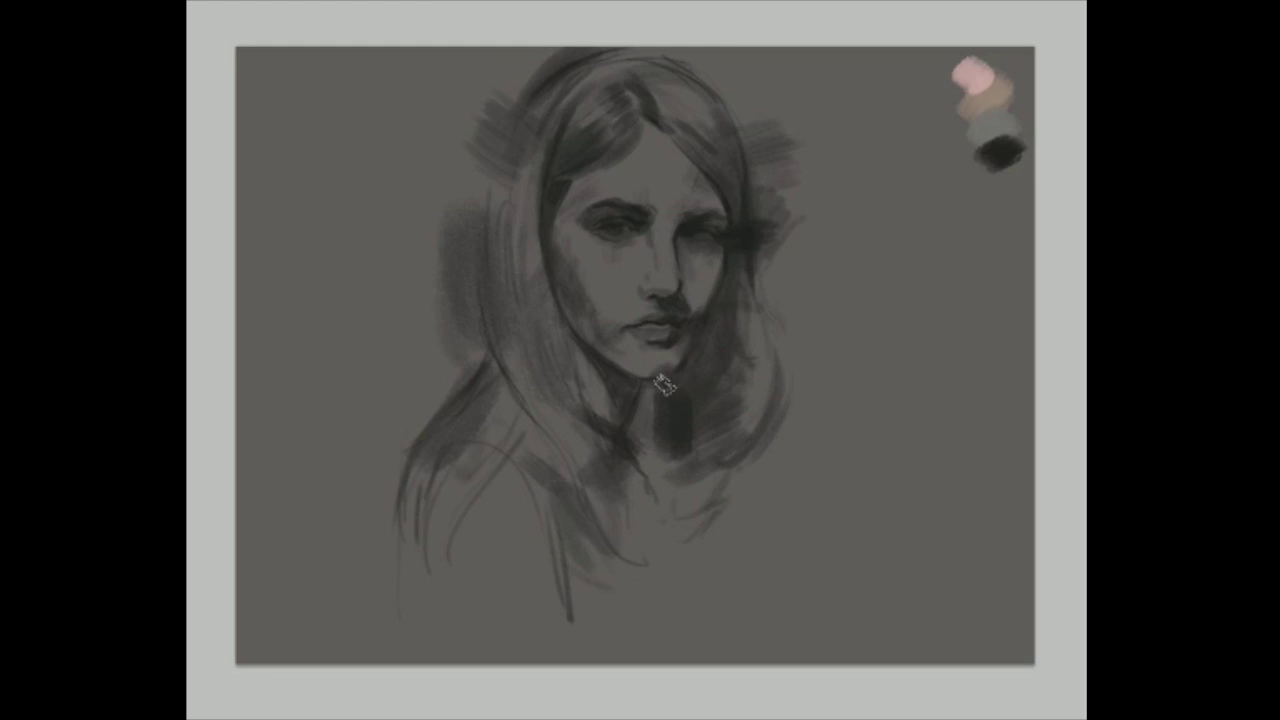
{"action": "mouse_move", "coordinate": [683, 357]}
{"action": "left_mouse_down"}
{"action": "mouse_move", "coordinate": [720, 334]}
{"action": "mouse_move", "coordinate": [737, 418]}
{"action": "left_mouse_up"}
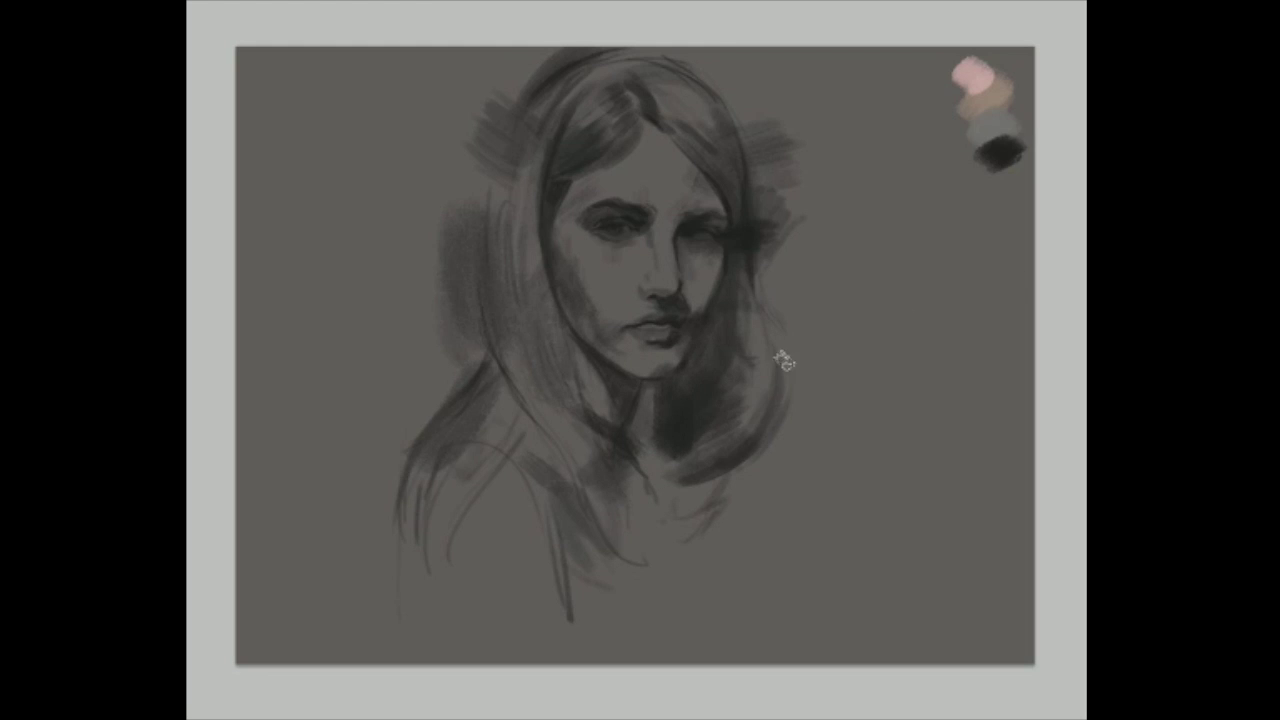
{"action": "mouse_move", "coordinate": [694, 149]}
{"action": "left_mouse_down"}
{"action": "mouse_move", "coordinate": [730, 190]}
{"action": "mouse_move", "coordinate": [701, 137]}
{"action": "mouse_move", "coordinate": [679, 127]}
{"action": "mouse_move", "coordinate": [690, 107]}
{"action": "mouse_move", "coordinate": [728, 154]}
{"action": "mouse_move", "coordinate": [705, 128]}
{"action": "mouse_move", "coordinate": [736, 207]}
{"action": "mouse_move", "coordinate": [751, 94]}
{"action": "mouse_move", "coordinate": [764, 123]}
{"action": "left_mouse_up"}
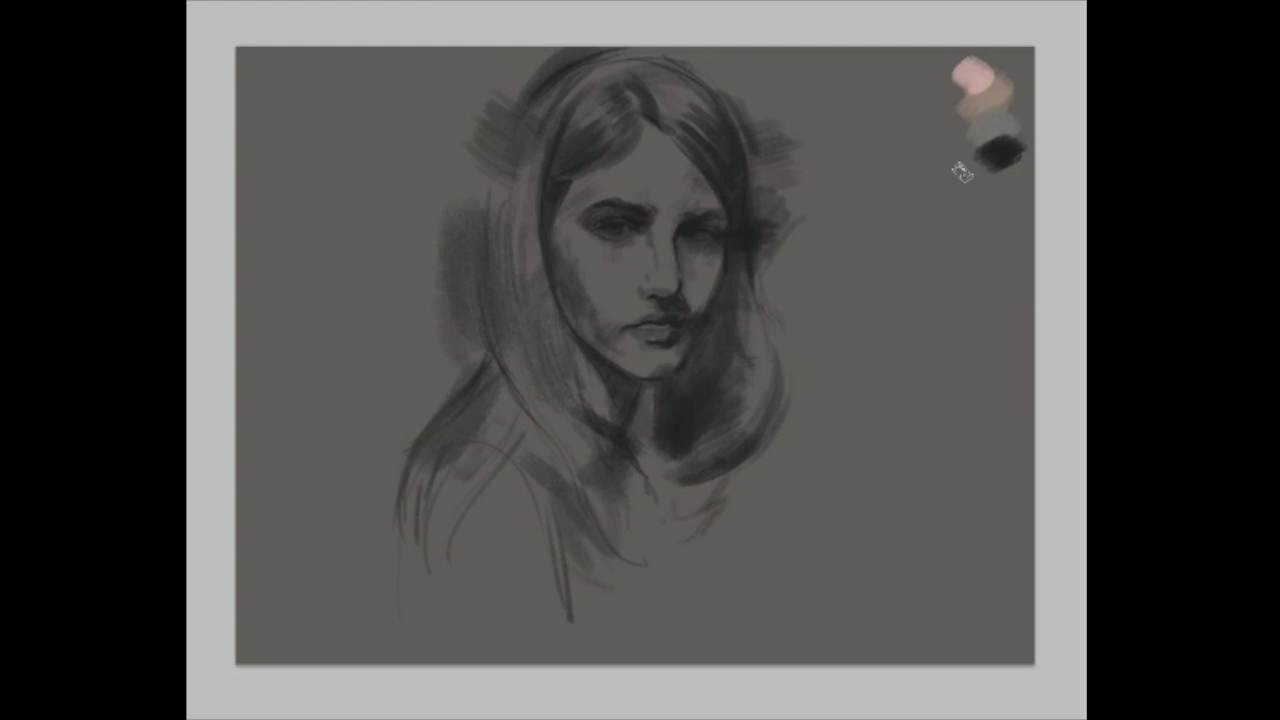
Block in a muted warm skin tone over the near cheek and the forehead
{"action": "mouse_move", "coordinate": [594, 214]}
{"action": "left_mouse_down"}
{"action": "mouse_move", "coordinate": [562, 240]}
{"action": "mouse_move", "coordinate": [565, 271]}
{"action": "mouse_move", "coordinate": [570, 280]}
{"action": "mouse_move", "coordinate": [608, 236]}
{"action": "mouse_move", "coordinate": [613, 273]}
{"action": "mouse_move", "coordinate": [625, 210]}
{"action": "mouse_move", "coordinate": [618, 316]}
{"action": "left_mouse_up"}
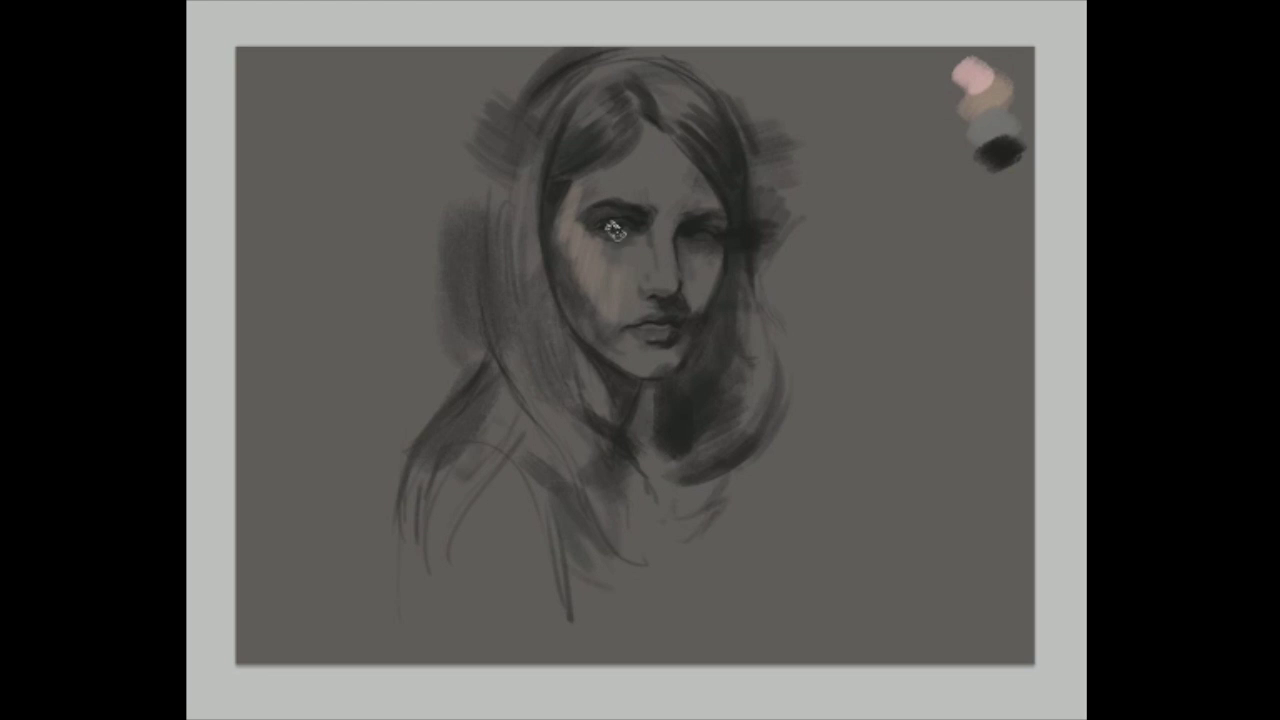
{"action": "mouse_move", "coordinate": [649, 177]}
{"action": "left_mouse_down"}
{"action": "mouse_move", "coordinate": [657, 223]}
{"action": "mouse_move", "coordinate": [660, 123]}
{"action": "mouse_move", "coordinate": [662, 203]}
{"action": "mouse_move", "coordinate": [640, 149]}
{"action": "mouse_move", "coordinate": [590, 181]}
{"action": "left_mouse_up"}
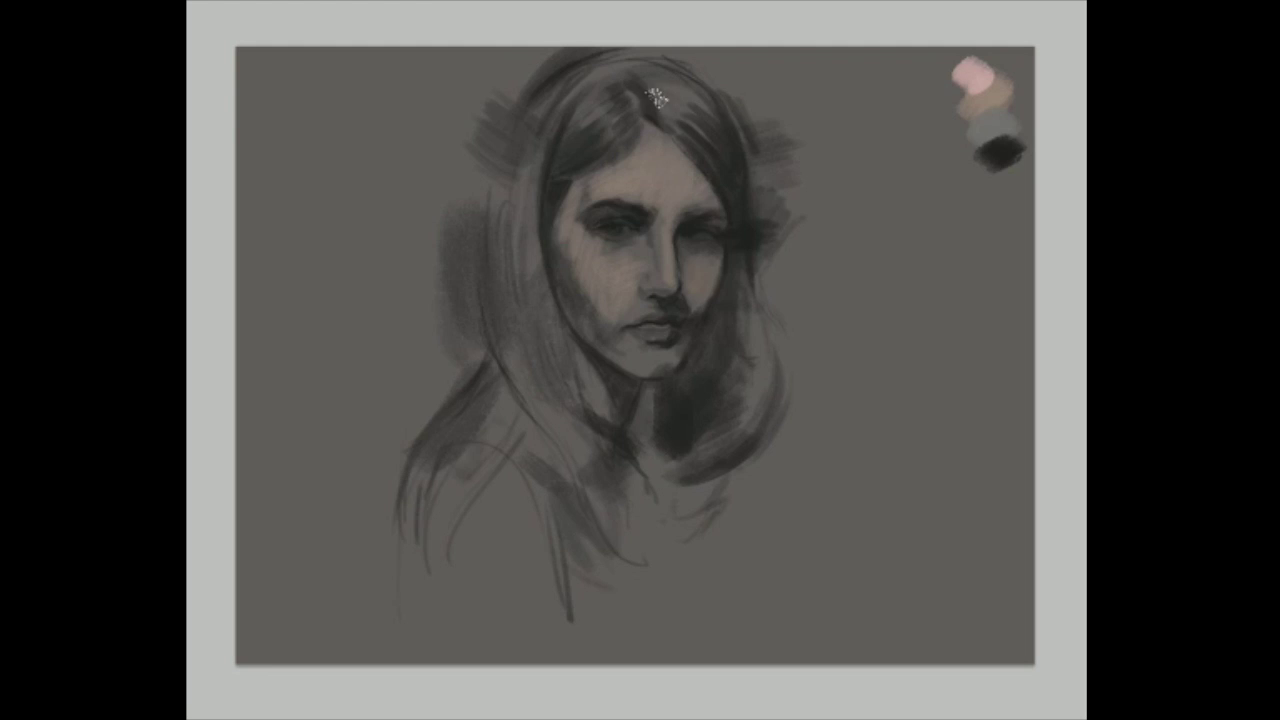
{"action": "left_click", "coordinate": [667, 150], "text": "alt"}
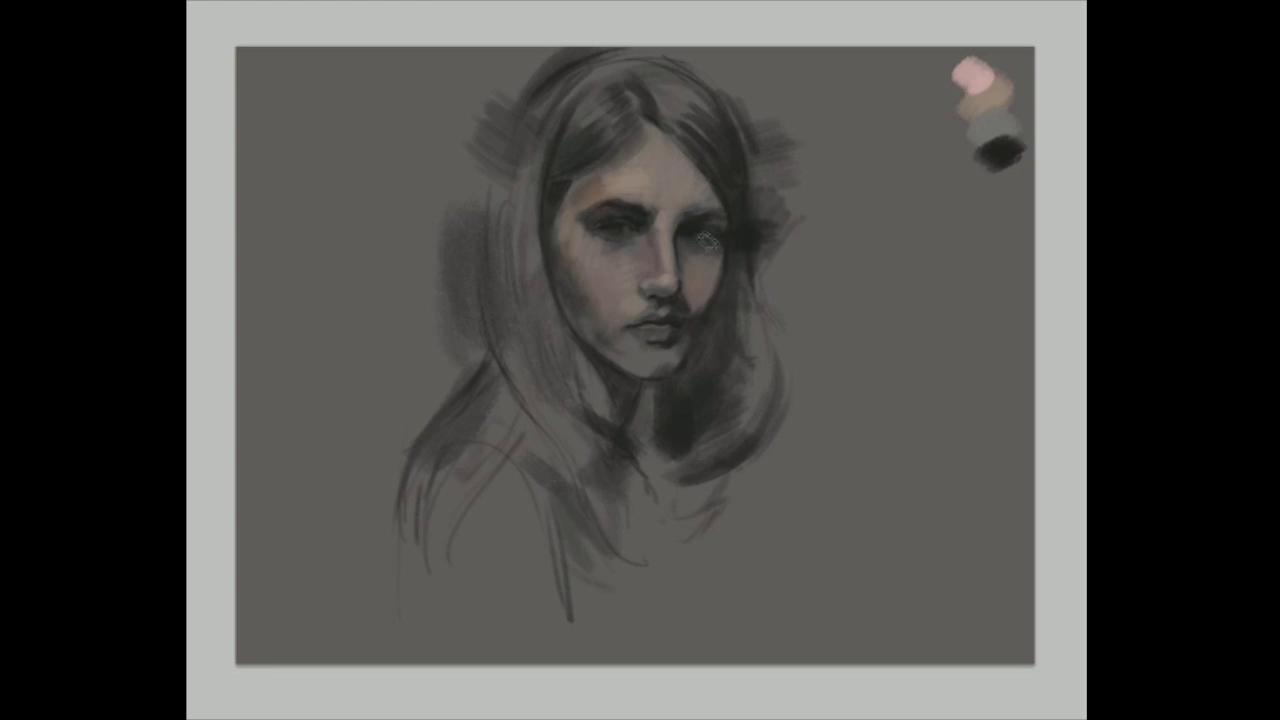
Refine the nose and the far cheek beside it using skin tones sampled from the face
{"action": "left_click", "coordinate": [652, 262], "text": "alt"}
{"action": "left_click", "coordinate": [671, 289], "text": "alt"}
{"action": "left_click", "coordinate": [673, 291], "text": "alt"}
{"action": "left_click", "coordinate": [666, 291], "text": "alt"}
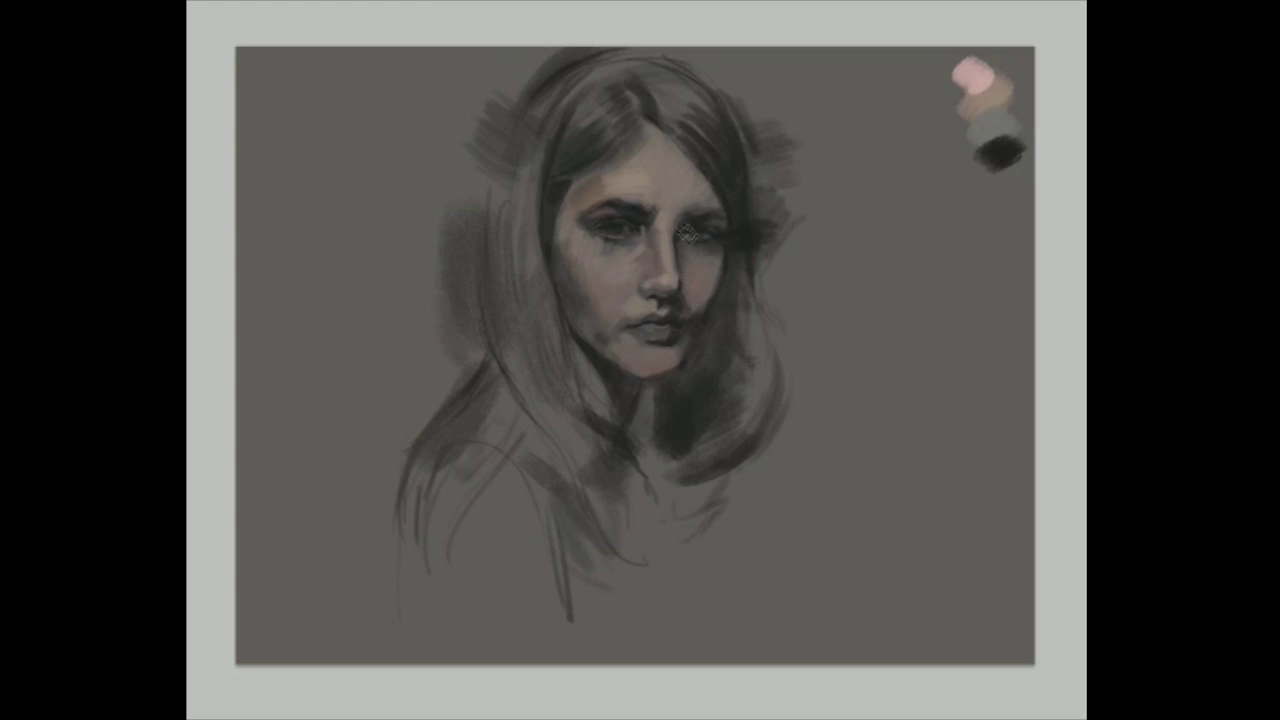
{"action": "left_click_drag", "start_coordinate": [680, 256], "coordinate": [688, 292]}
{"action": "mouse_move", "coordinate": [692, 272]}
{"action": "left_mouse_down"}
{"action": "mouse_move", "coordinate": [709, 202]}
{"action": "mouse_move", "coordinate": [692, 319]}
{"action": "mouse_move", "coordinate": [696, 270]}
{"action": "left_mouse_up"}
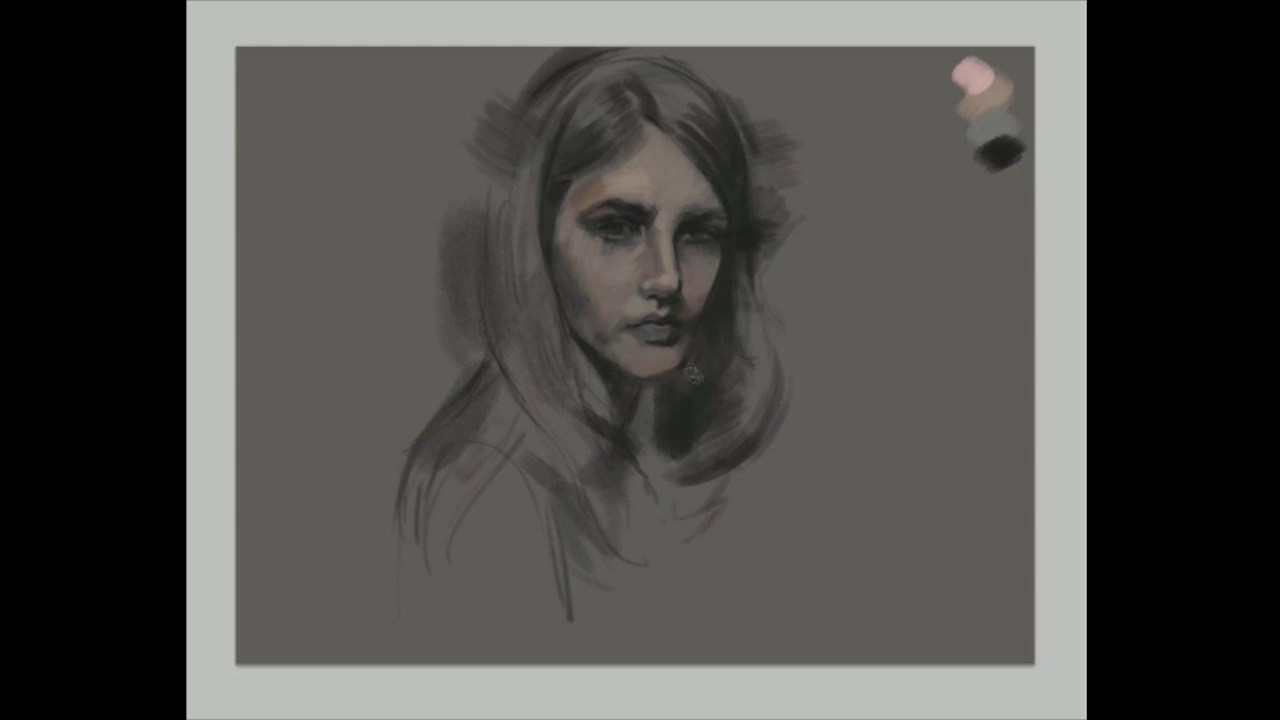
Darken the hair mass beside the neck and hatch dark strokes below it over the chest and far shoulder
{"action": "mouse_move", "coordinate": [721, 323]}
{"action": "left_mouse_down"}
{"action": "mouse_move", "coordinate": [637, 449]}
{"action": "mouse_move", "coordinate": [692, 376]}
{"action": "mouse_move", "coordinate": [636, 434]}
{"action": "mouse_move", "coordinate": [726, 410]}
{"action": "mouse_move", "coordinate": [696, 445]}
{"action": "mouse_move", "coordinate": [652, 451]}
{"action": "mouse_move", "coordinate": [662, 500]}
{"action": "left_mouse_up"}
{"action": "mouse_move", "coordinate": [638, 454]}
{"action": "left_mouse_down"}
{"action": "mouse_move", "coordinate": [734, 489]}
{"action": "mouse_move", "coordinate": [695, 553]}
{"action": "mouse_move", "coordinate": [738, 480]}
{"action": "left_mouse_up"}
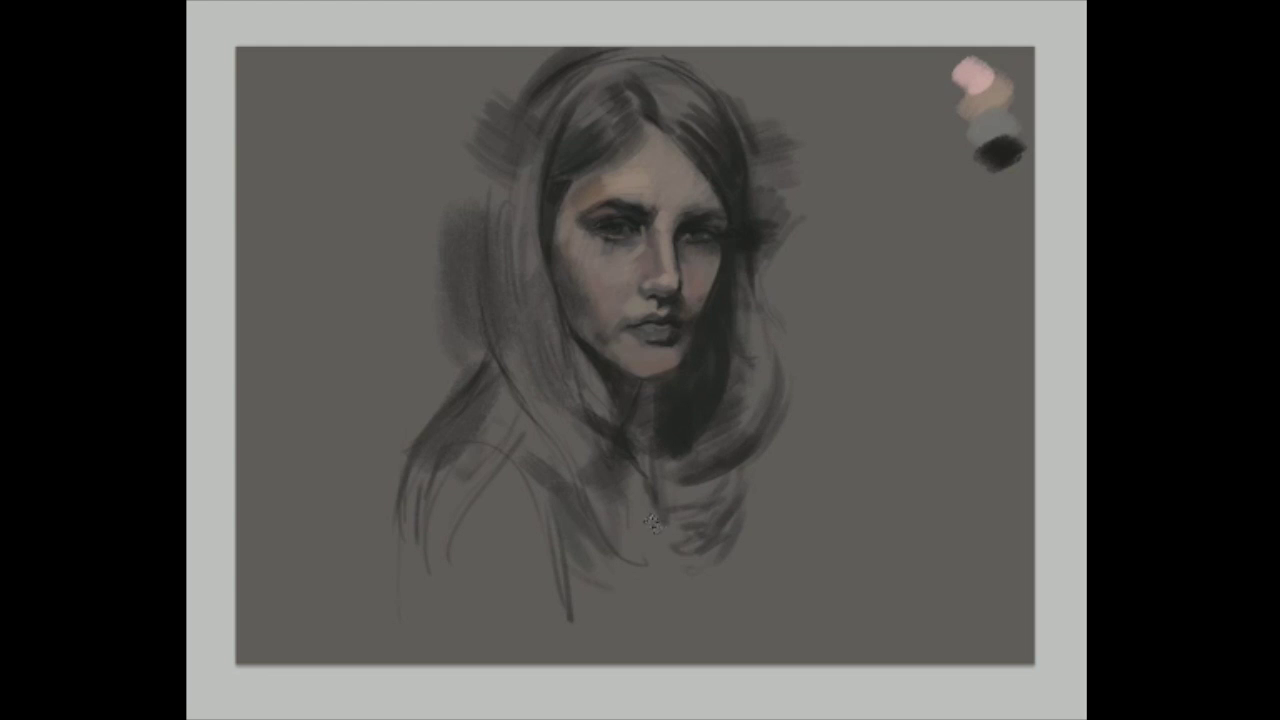
{"action": "left_click_drag", "start_coordinate": [651, 521], "coordinate": [740, 478]}
{"action": "left_click_drag", "start_coordinate": [695, 585], "coordinate": [748, 555]}
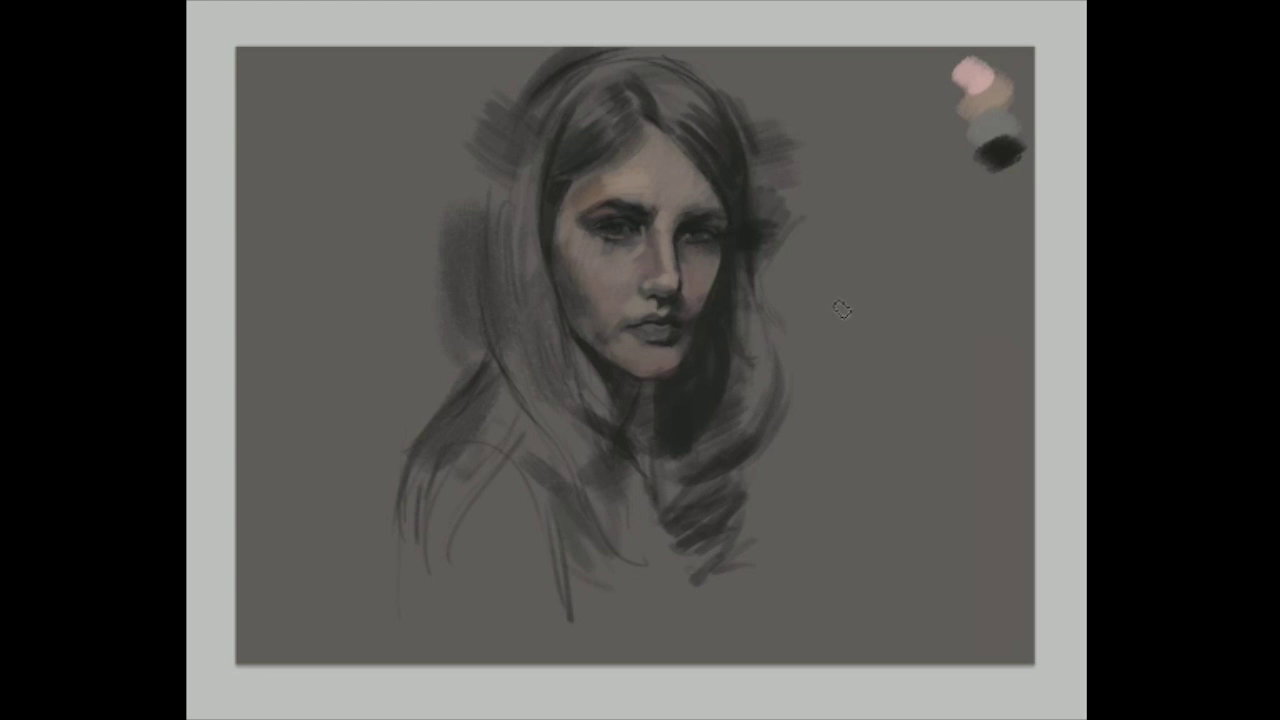
Refine both eyes and the area beside the nose bridge with colours sampled around the eyes
{"action": "left_click", "coordinate": [707, 247], "text": "alt"}
{"action": "left_click", "coordinate": [617, 232], "text": "alt"}
{"action": "left_click", "coordinate": [682, 245], "text": "alt"}
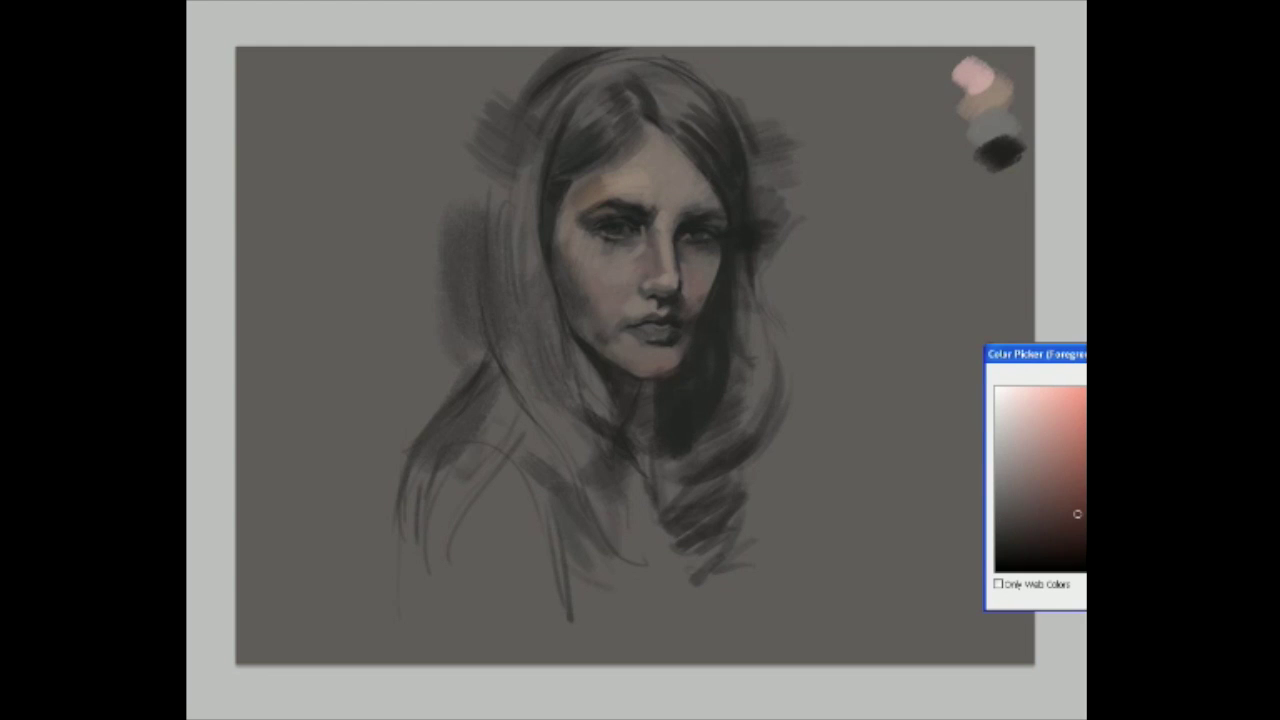
Choose muted red foreground colours and tint the lips and the side of the nose
{"action": "key", "text": "Return"}
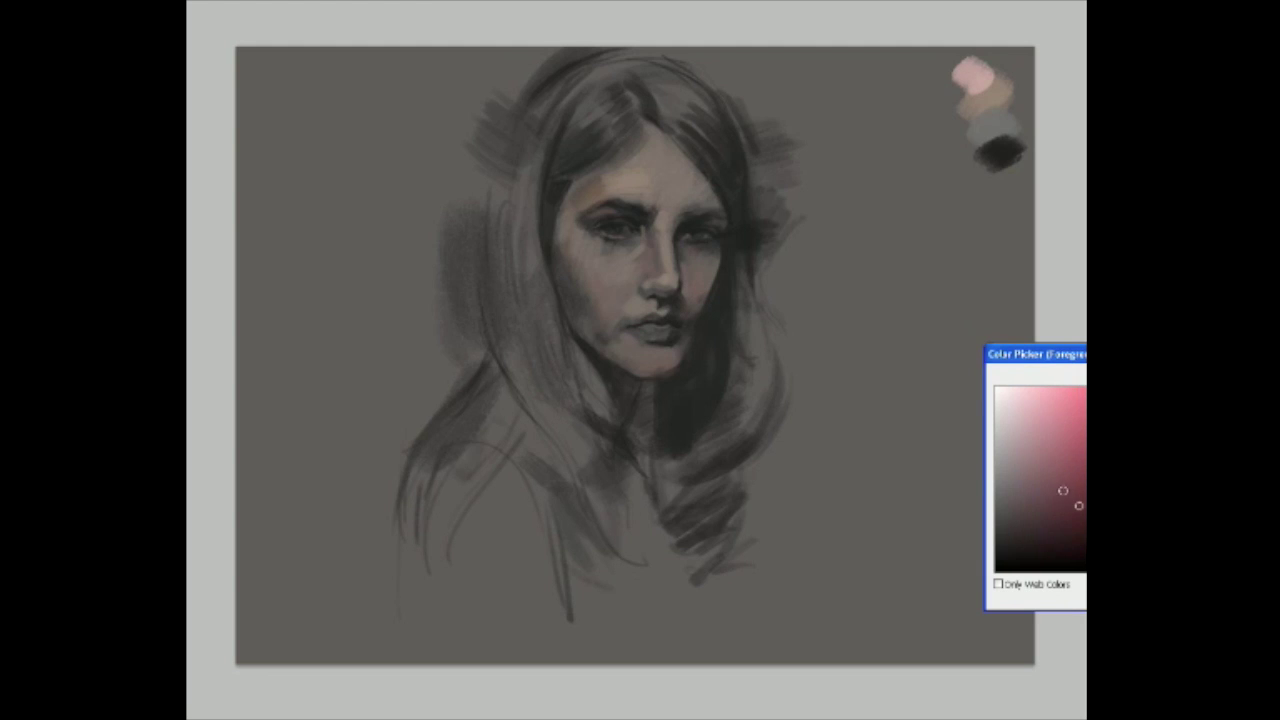
{"action": "key", "text": "Return"}
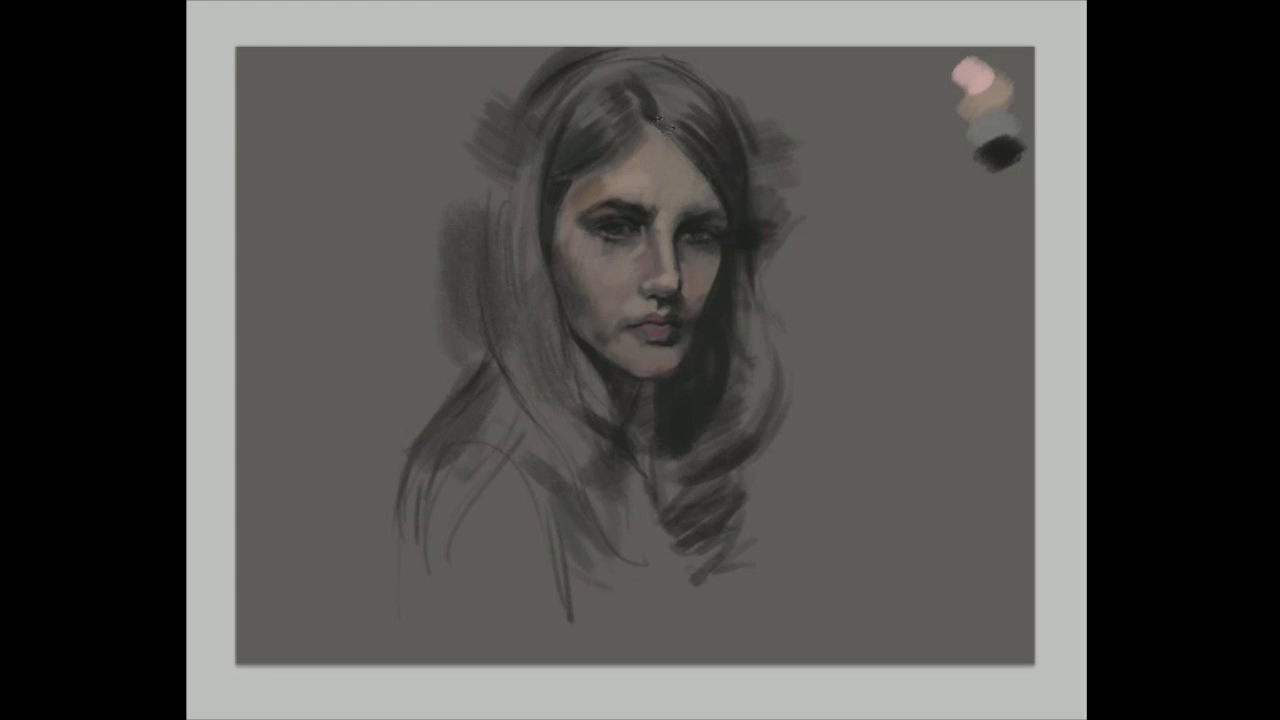
{"action": "left_click_drag", "start_coordinate": [645, 233], "coordinate": [650, 261]}
{"action": "left_click", "coordinate": [656, 318], "text": "alt"}
Add lighter streaks to the hair at the crown and rework the skin tones on both cheeks
{"action": "mouse_move", "coordinate": [578, 116]}
{"action": "left_mouse_down"}
{"action": "mouse_move", "coordinate": [676, 128]}
{"action": "mouse_move", "coordinate": [699, 107]}
{"action": "left_mouse_up"}
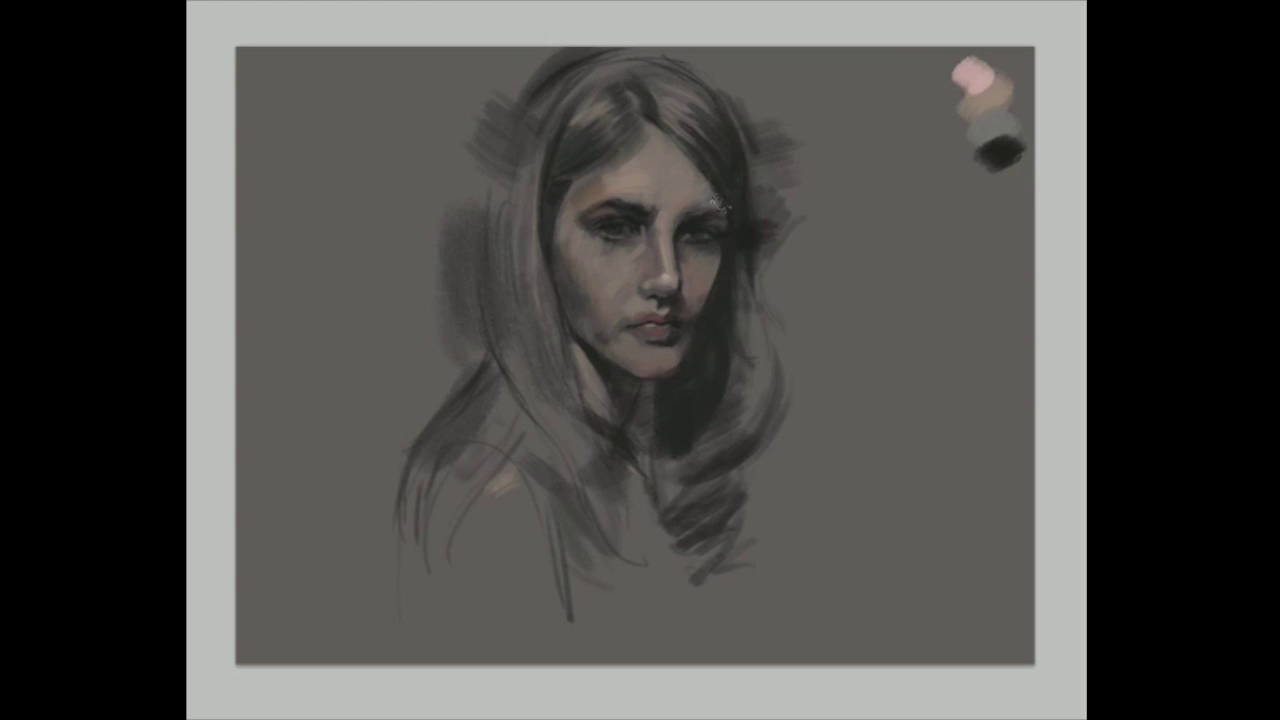
{"action": "left_click_drag", "start_coordinate": [578, 244], "coordinate": [600, 262]}
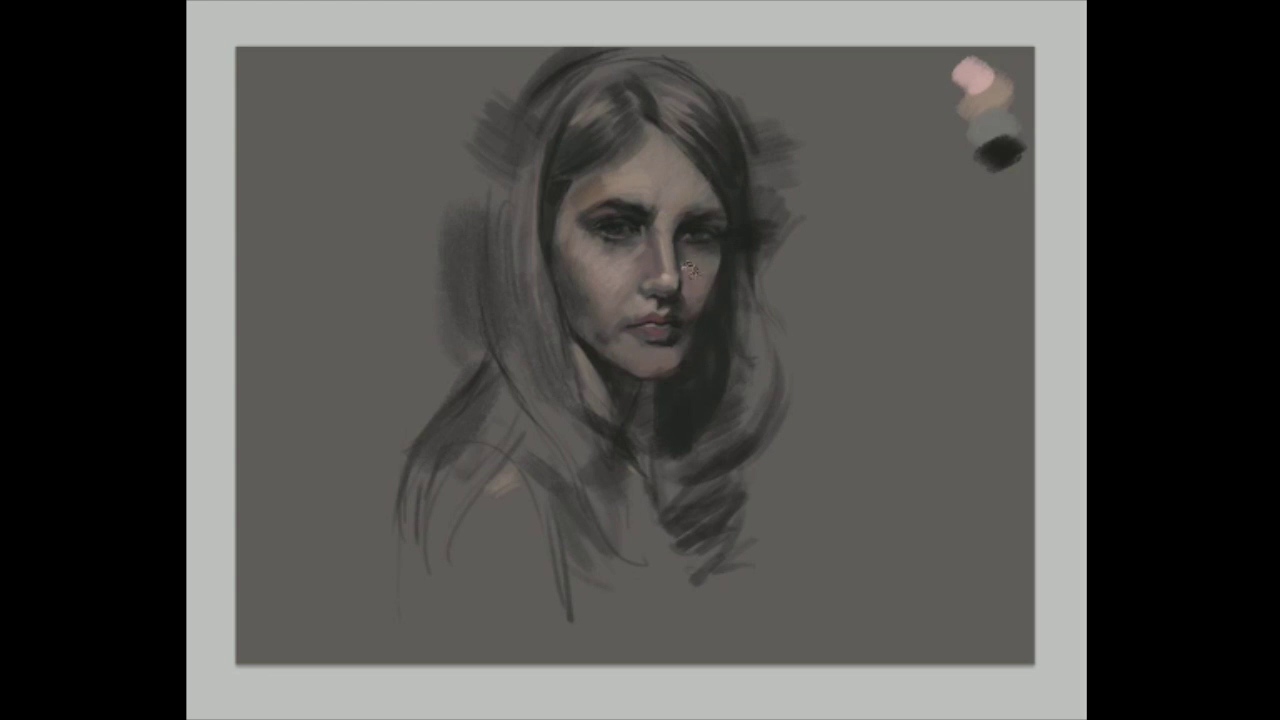
{"action": "left_click_drag", "start_coordinate": [708, 300], "coordinate": [710, 262]}
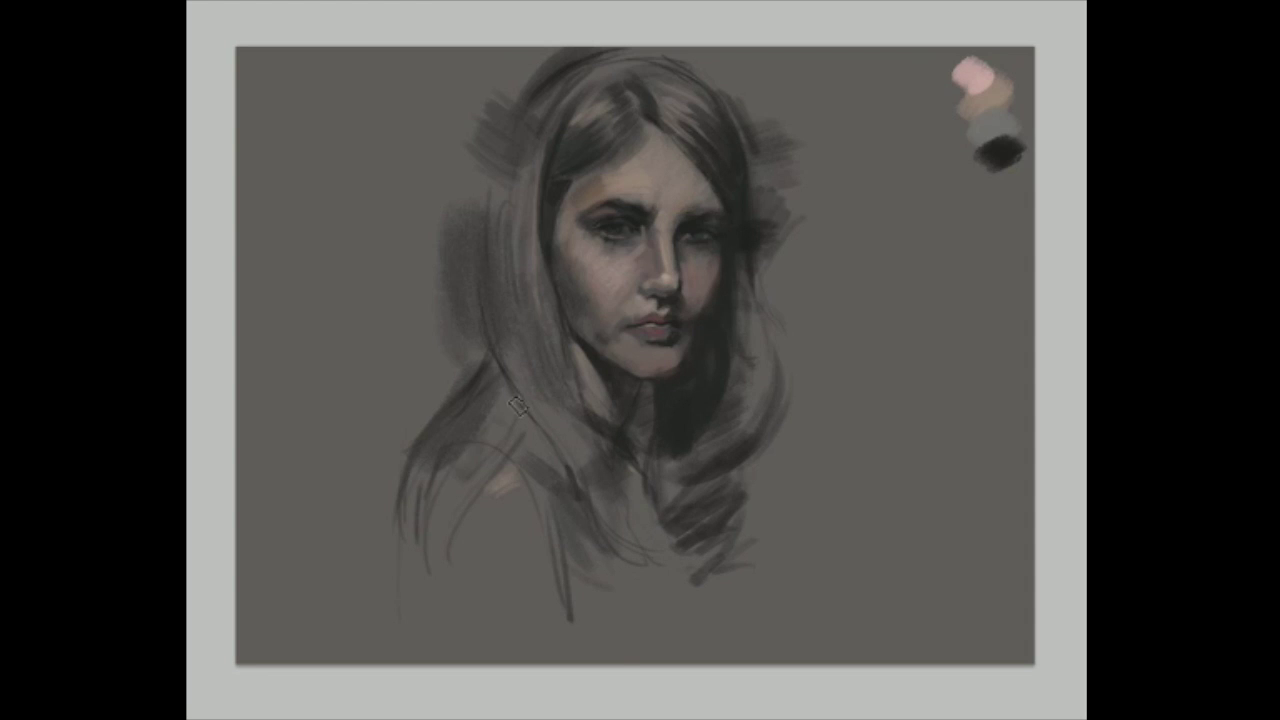
Hatch the background beside the far side of the head, and refine the lips and mouth corner with sampled colours
{"action": "left_click_drag", "start_coordinate": [766, 188], "coordinate": [818, 150]}
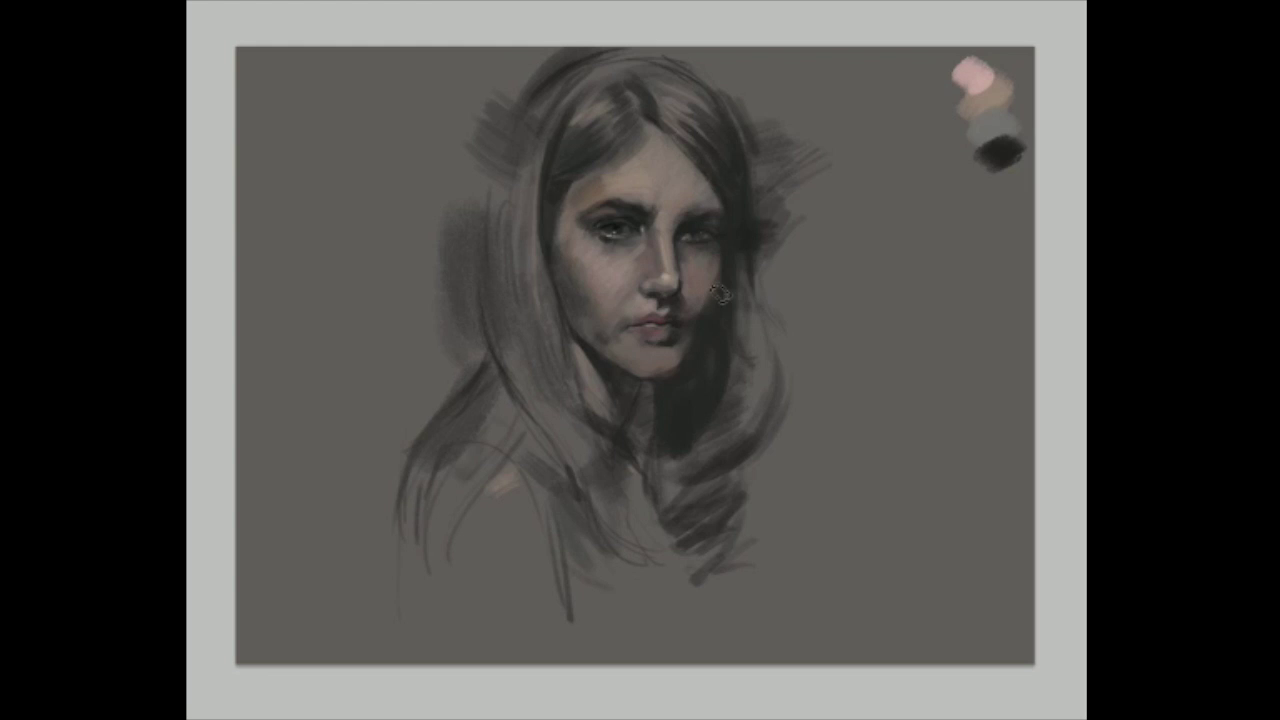
{"action": "left_click", "coordinate": [673, 320], "text": "alt"}
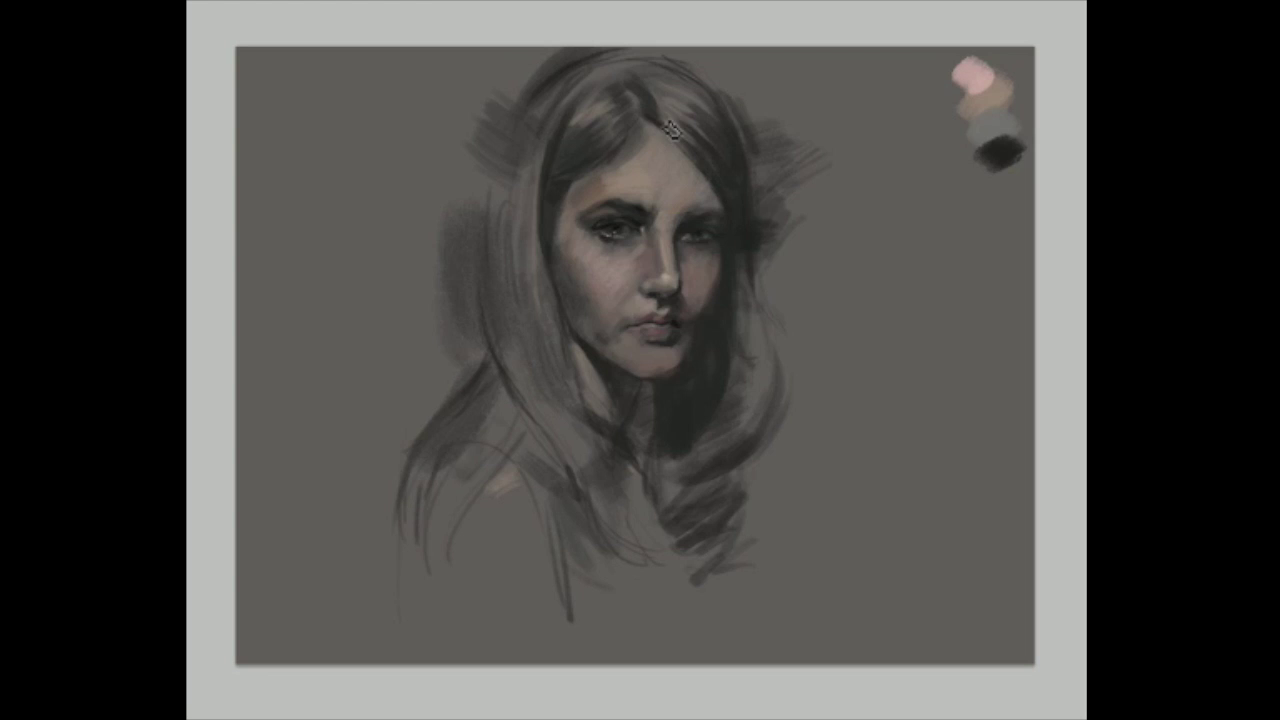
{"action": "left_click", "coordinate": [696, 322], "text": "alt"}
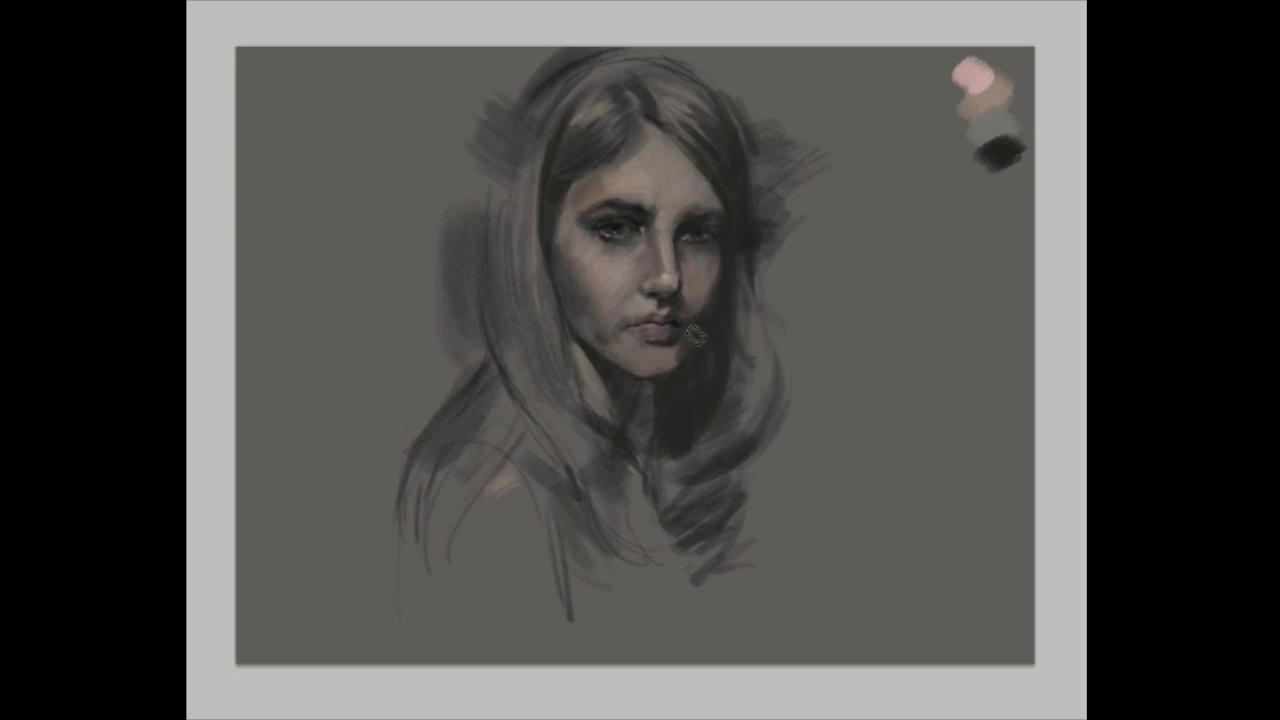